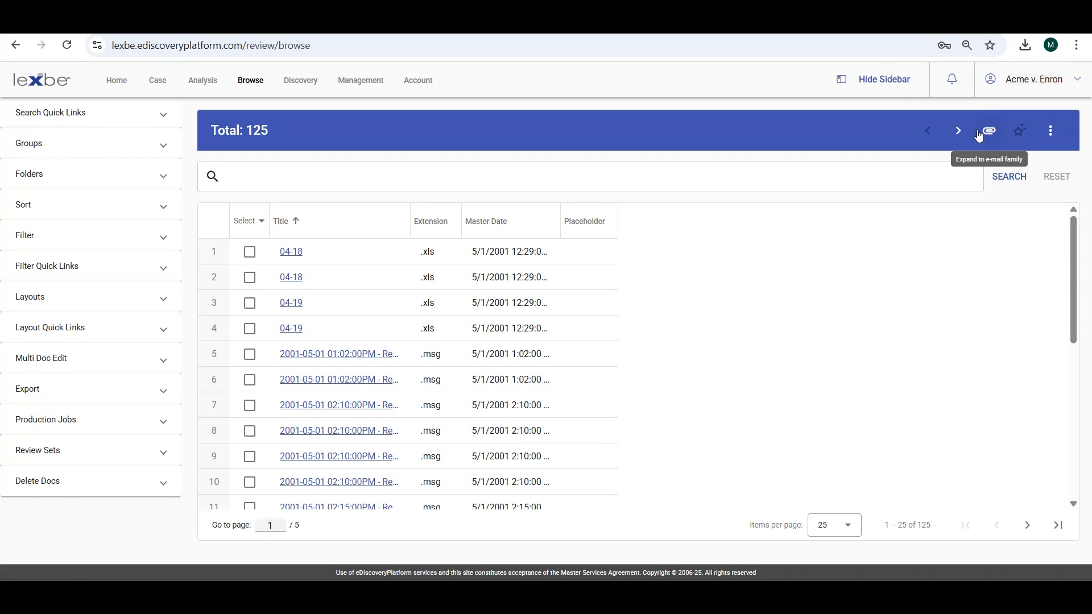
click(838, 532)
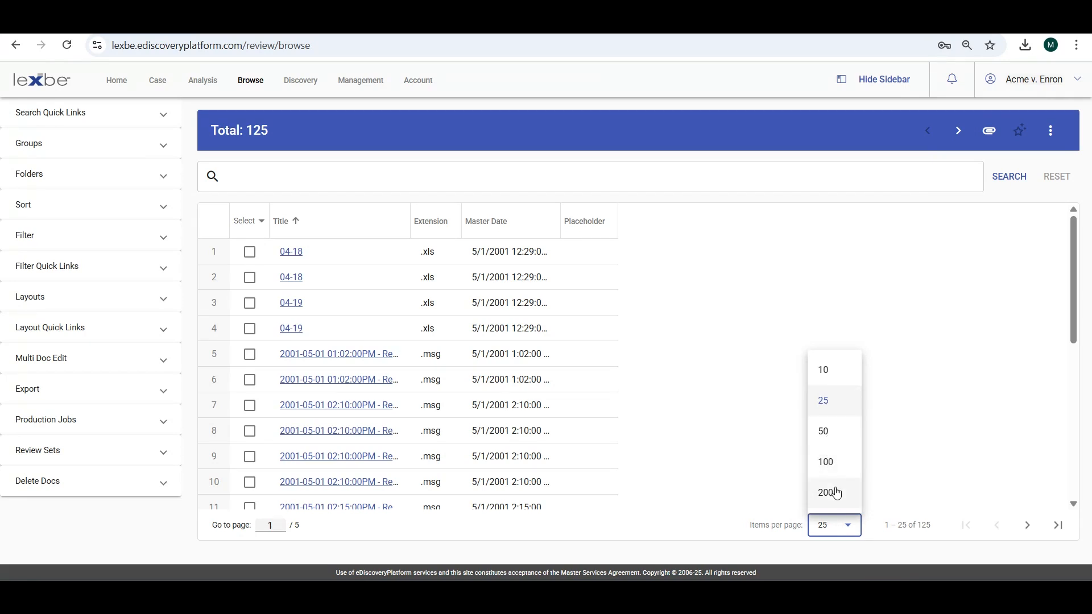
click(945, 428)
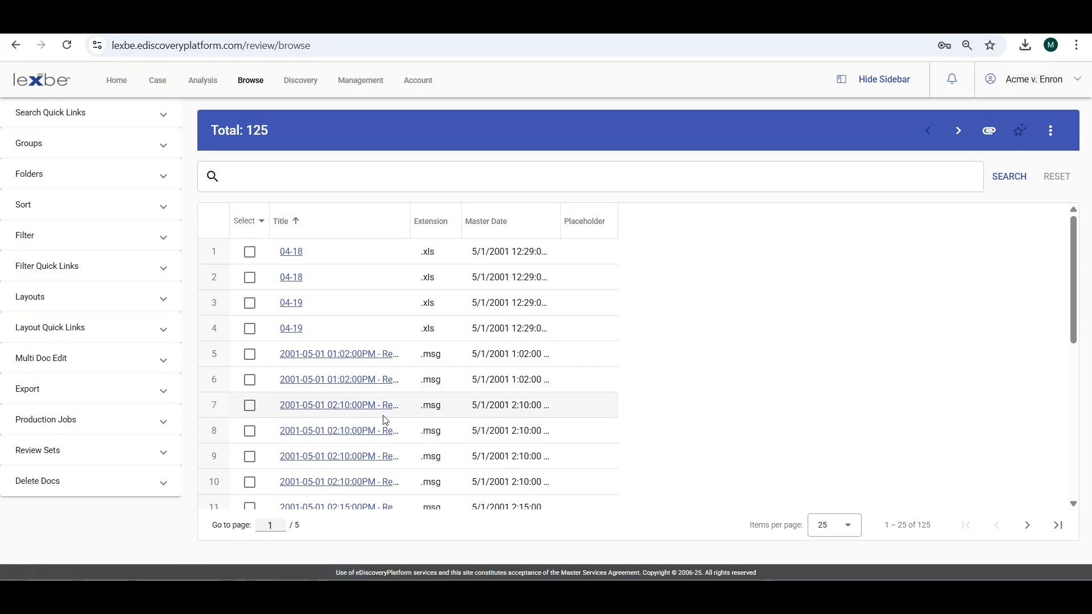
- Widen the Title column of the document list so the full email titles fit
drag(413, 243, 556, 251)
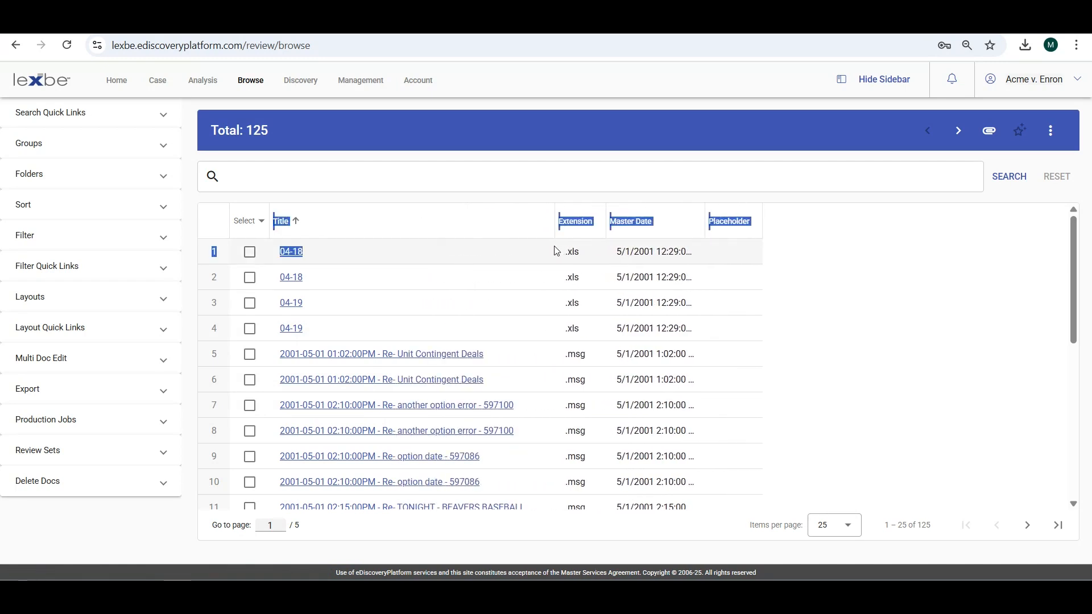
click(557, 251)
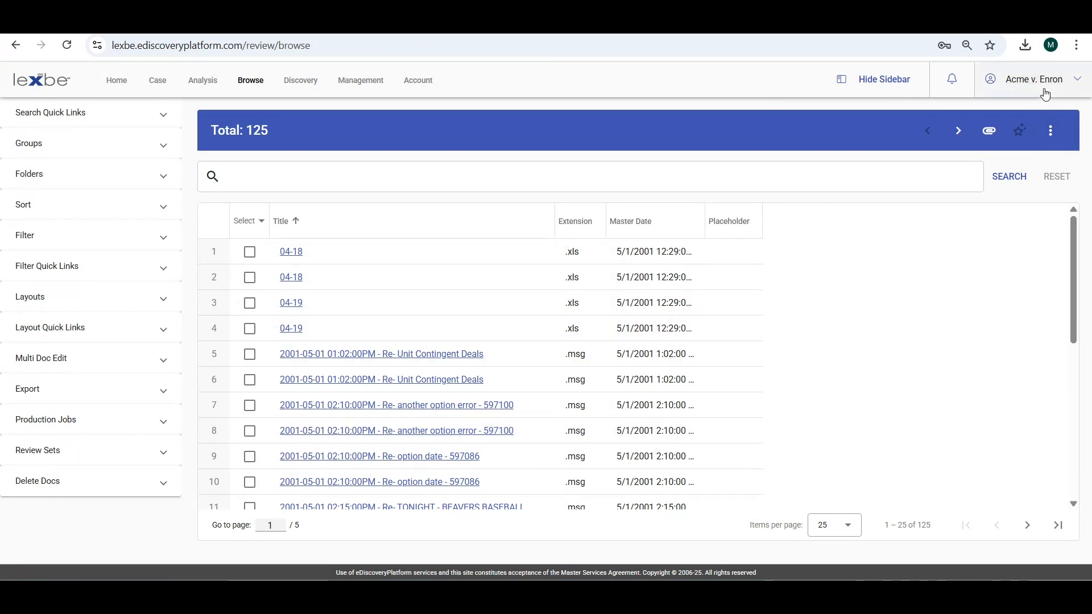
- Try text wrapping and the row-height adjustment on the document list, leaving wrapping turned off
click(1051, 133)
click(981, 168)
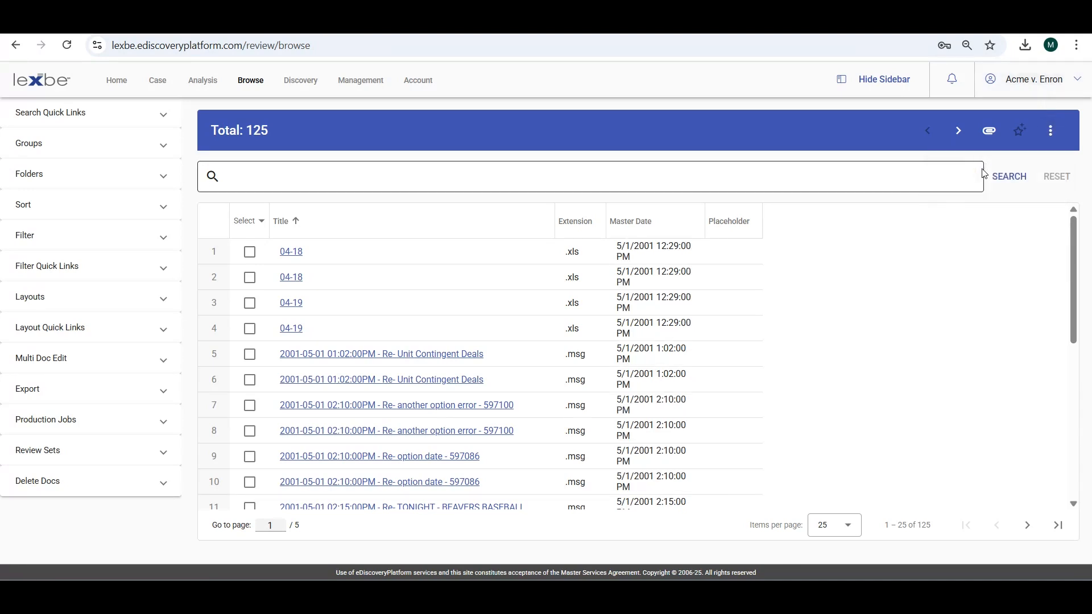
click(1052, 139)
click(980, 169)
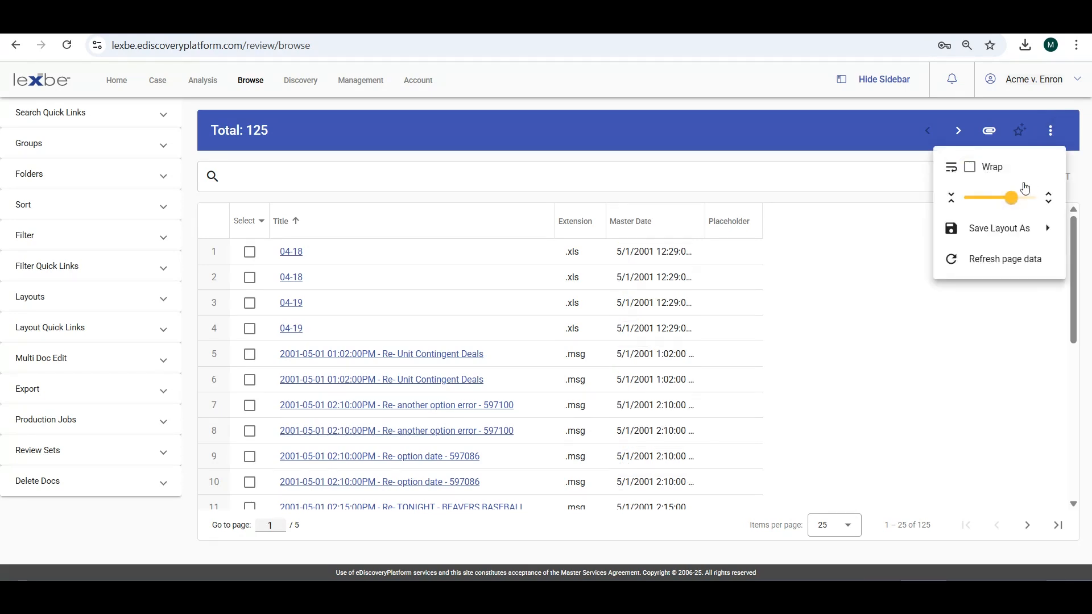
mouse_move(1014, 203)
mouse_down()
mouse_move(963, 201)
mouse_move(1012, 202)
mouse_up()
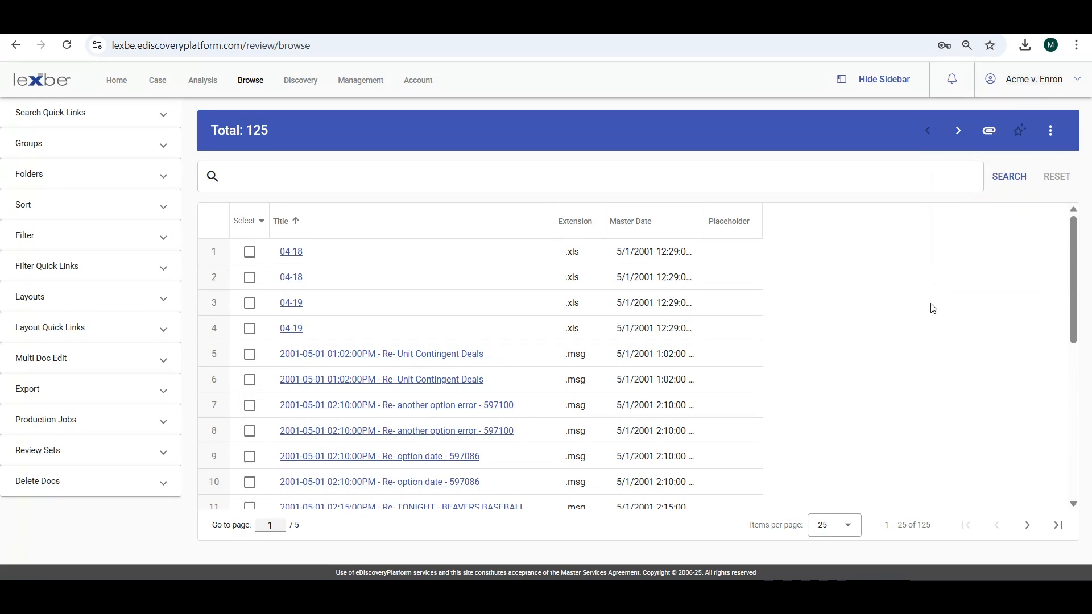
- Add Attorney Work Product and Attorney-Client Privilege to the layout's selected fields, followed by all remaining available fields
click(120, 307)
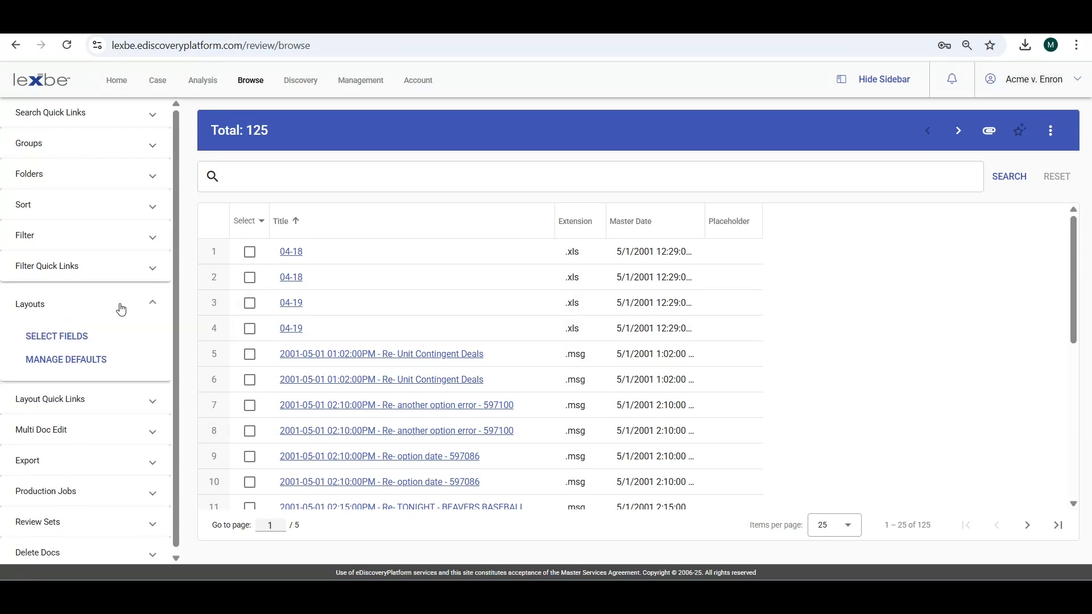
click(80, 337)
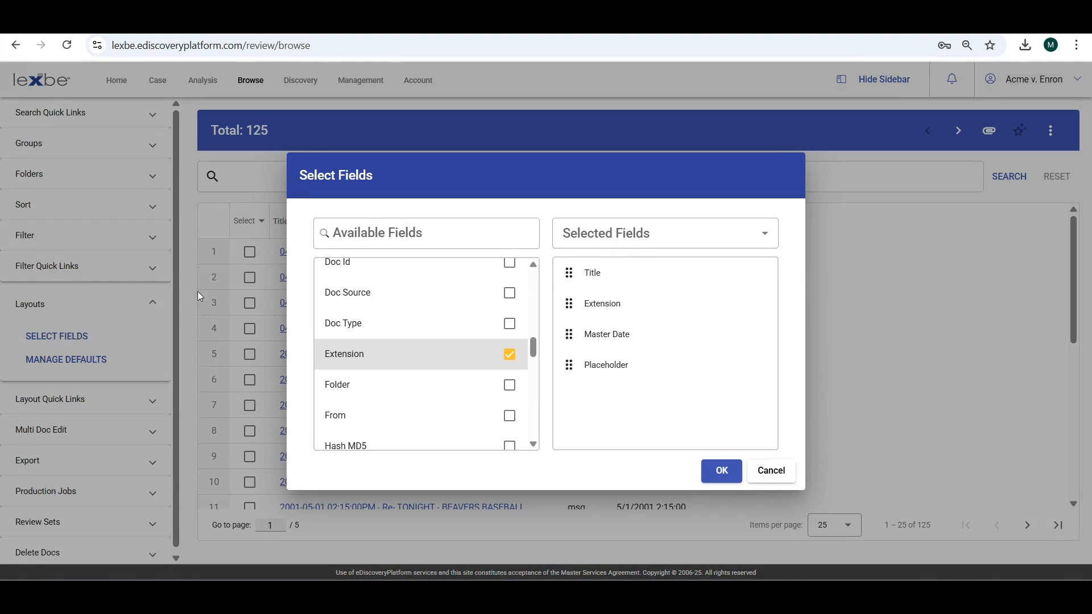
scroll(364, 335, down, 4)
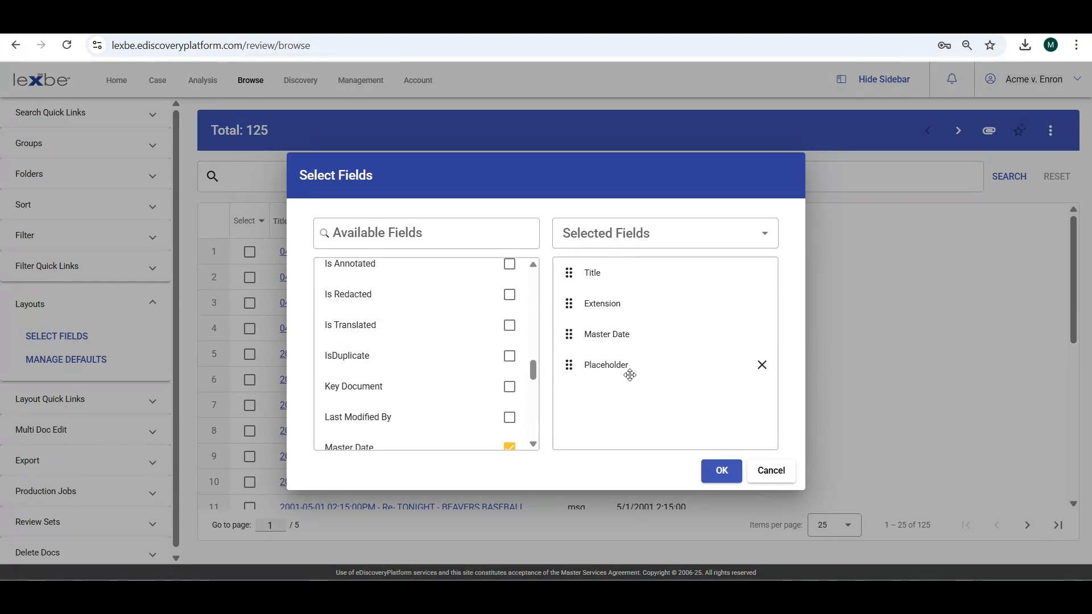
scroll(480, 371, up, 10)
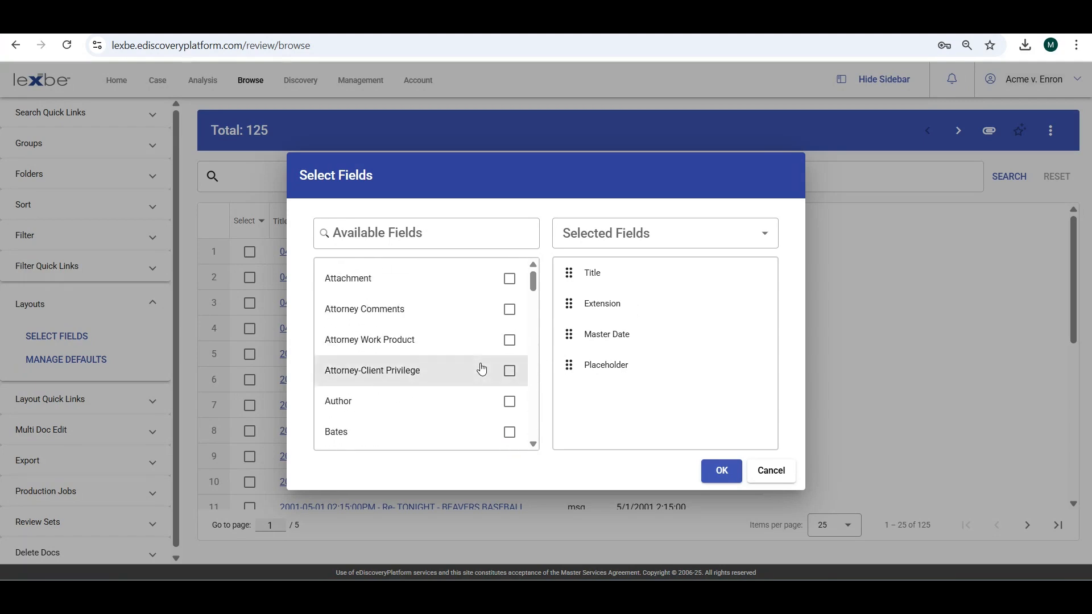
click(513, 342)
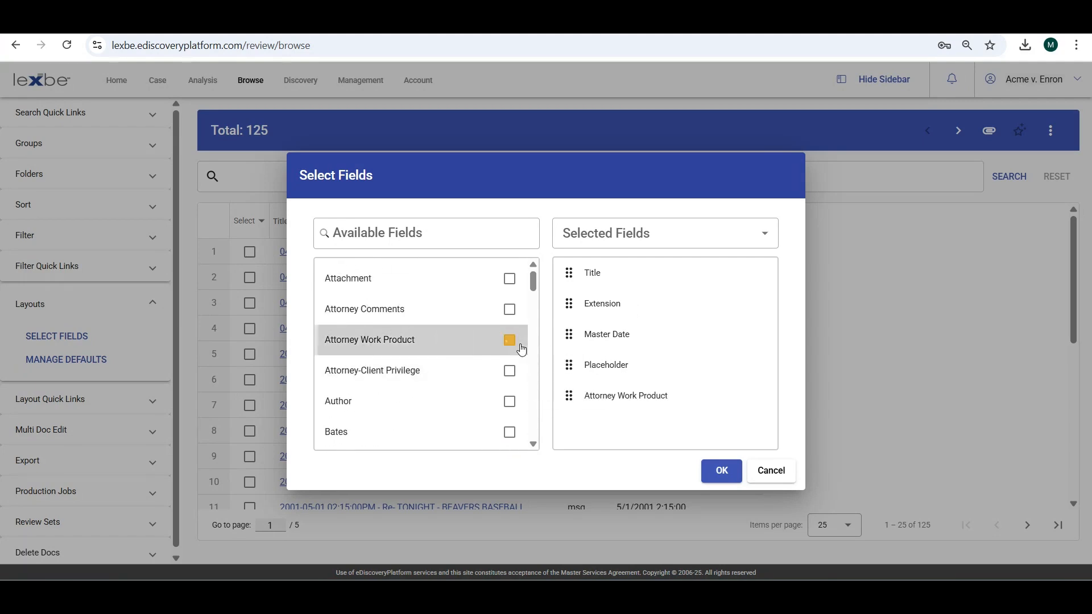
click(518, 373)
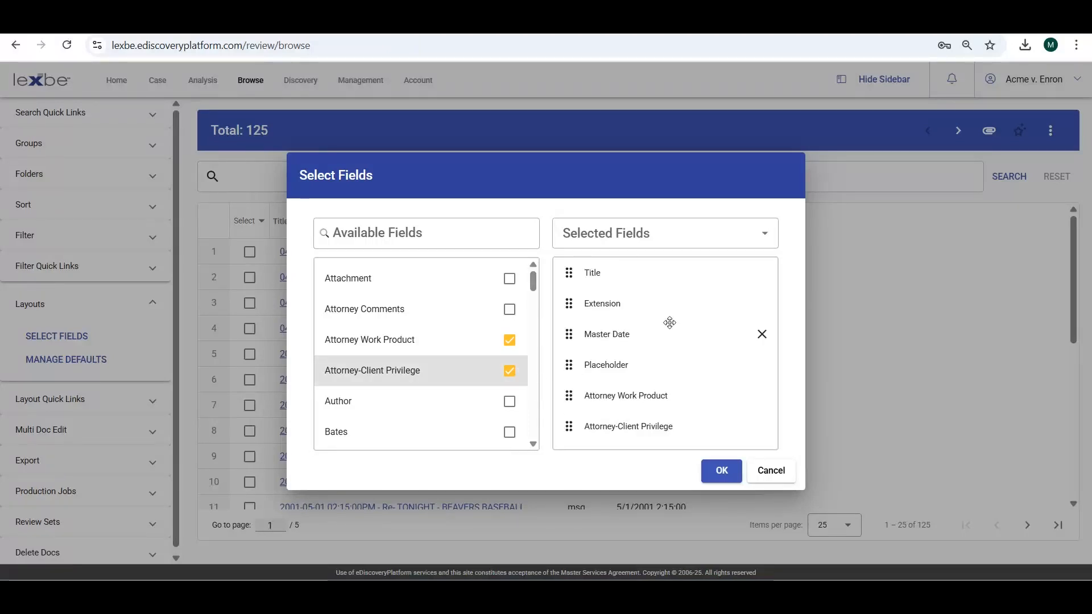
click(763, 249)
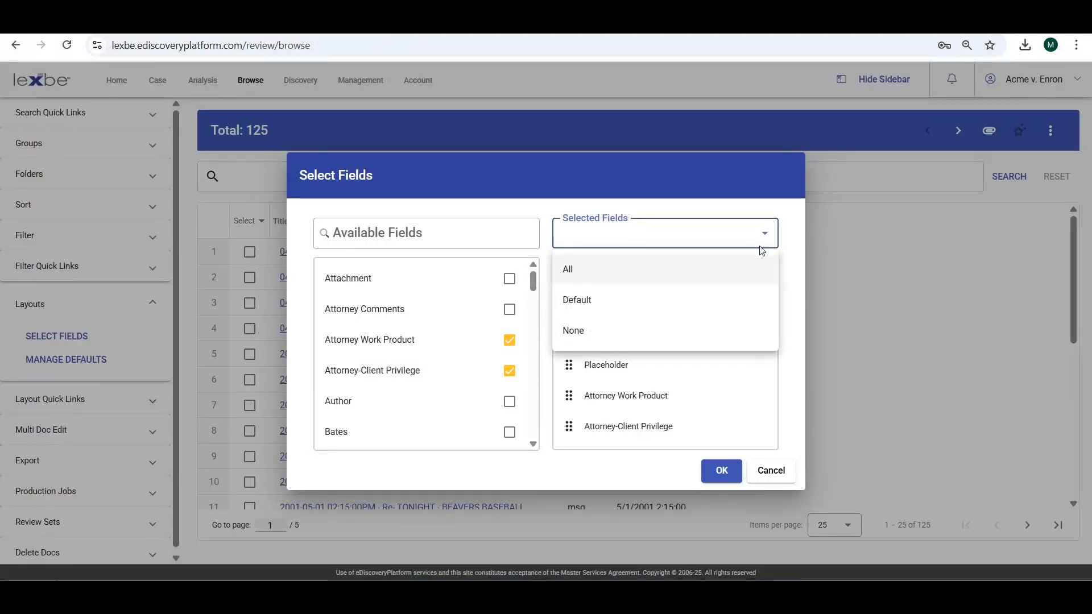
click(594, 276)
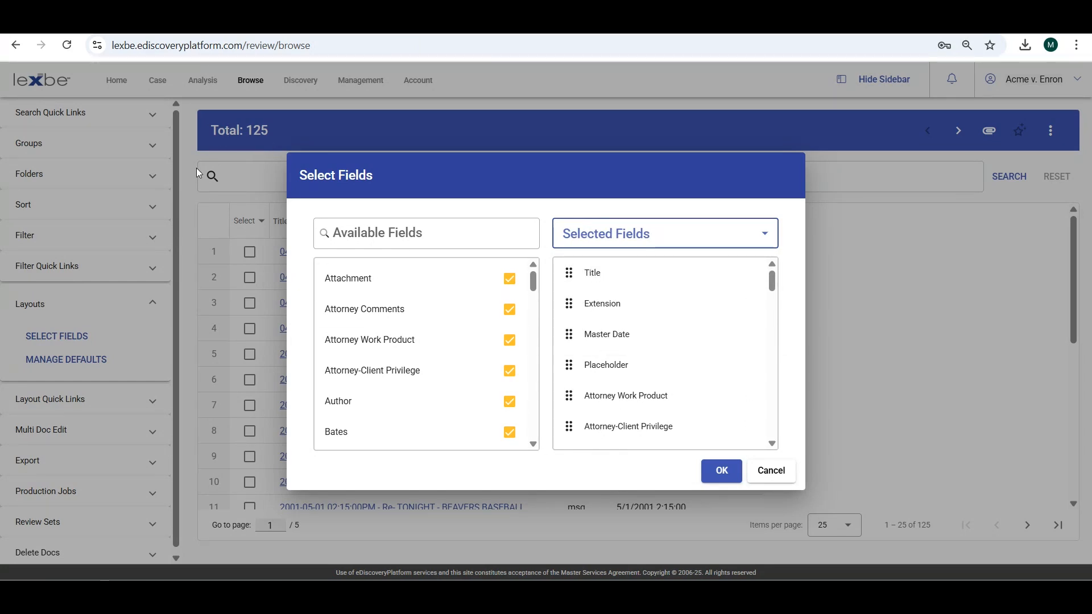
- Move the Placeholder field ahead of Master Date, apply the field selection, and place the Attachment column directly before Master Date
drag(570, 366, 570, 310)
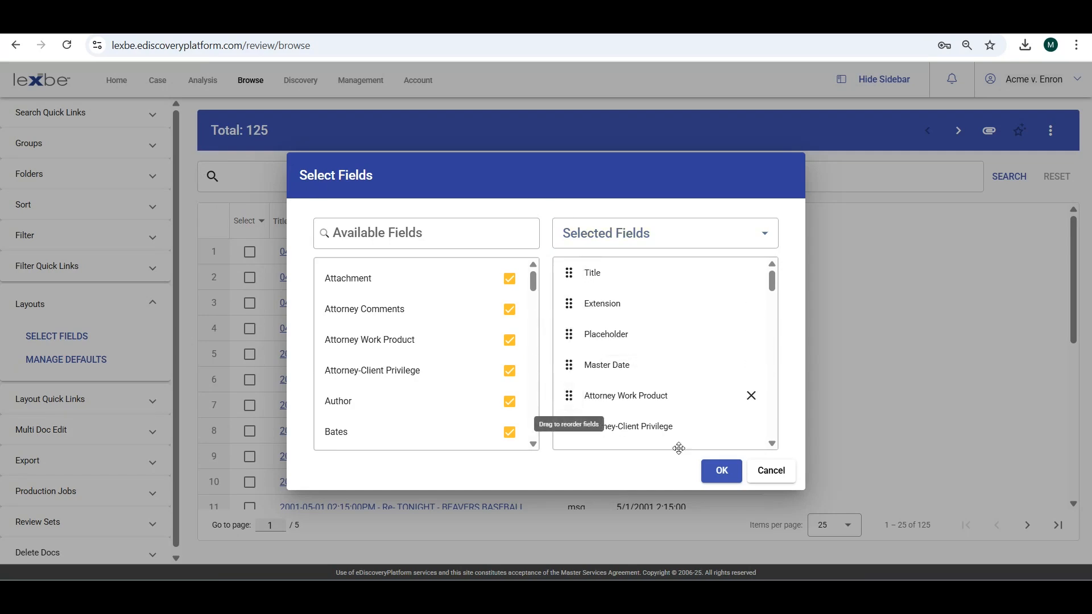
click(719, 479)
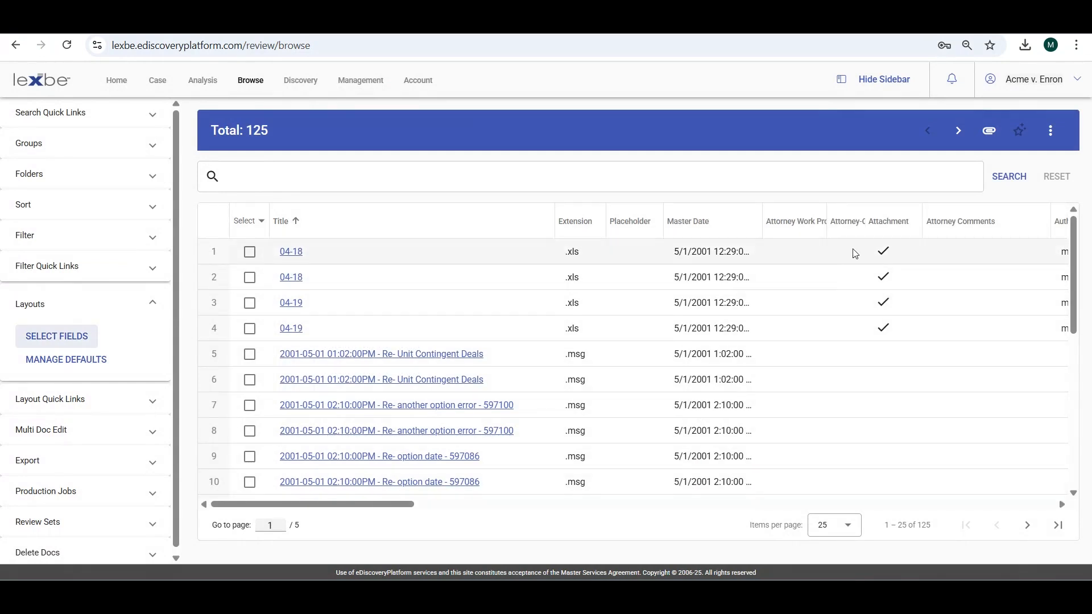
drag(886, 223, 617, 245)
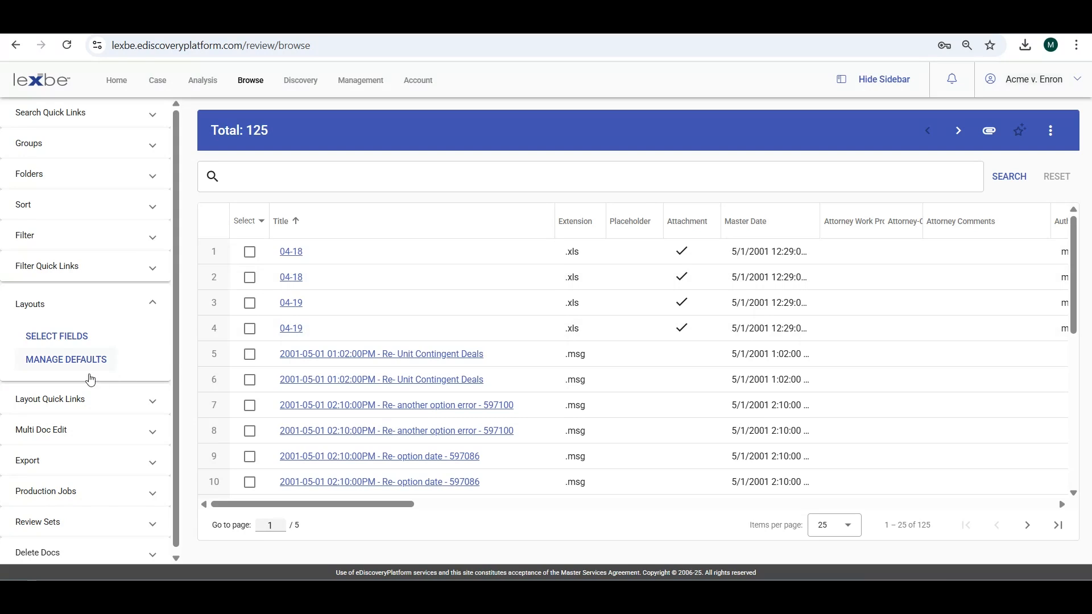
- Rename the newest recent layout in the layout quick links as Example and make it a shared layout
click(42, 403)
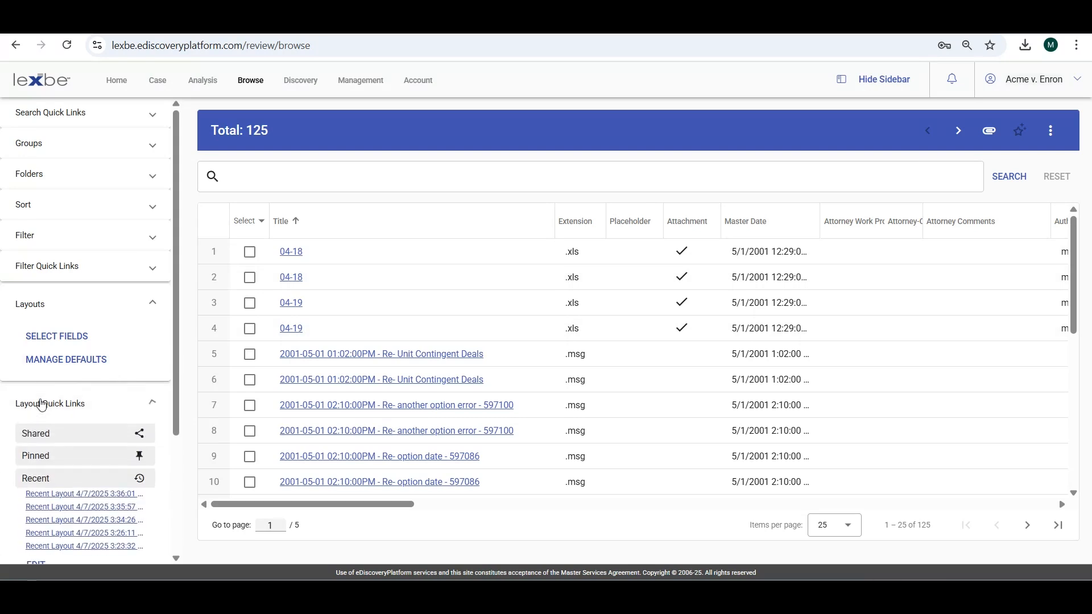
scroll(46, 409, down, 1)
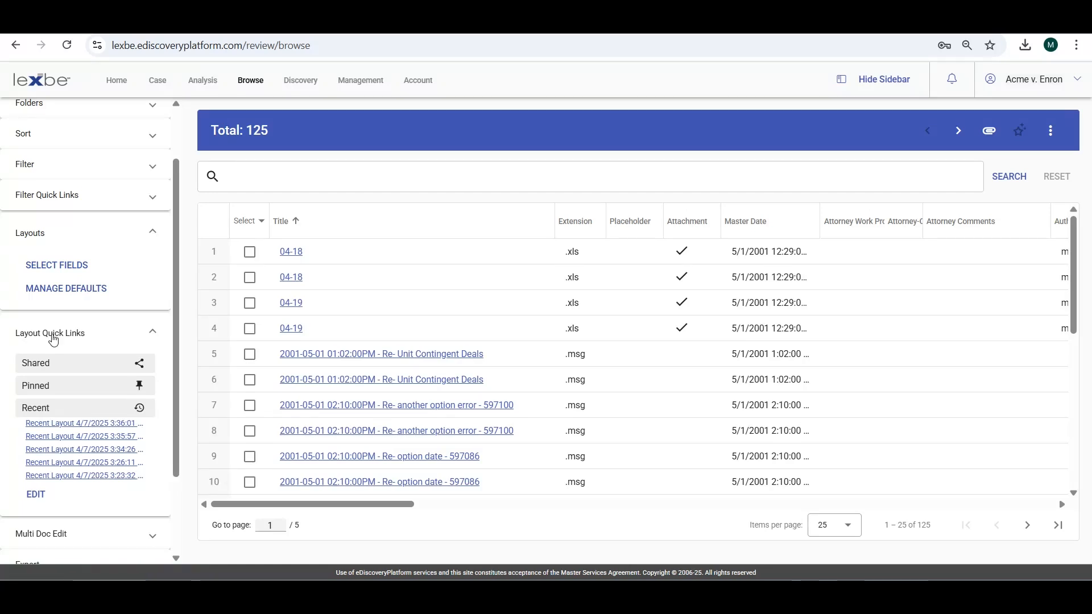
click(36, 494)
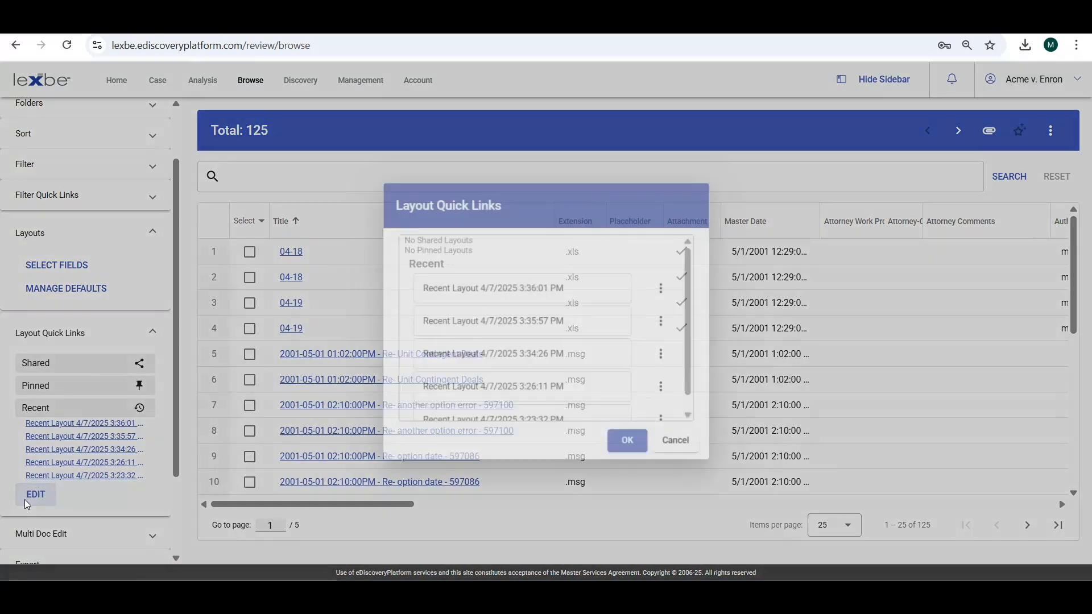
drag(566, 288, 386, 296)
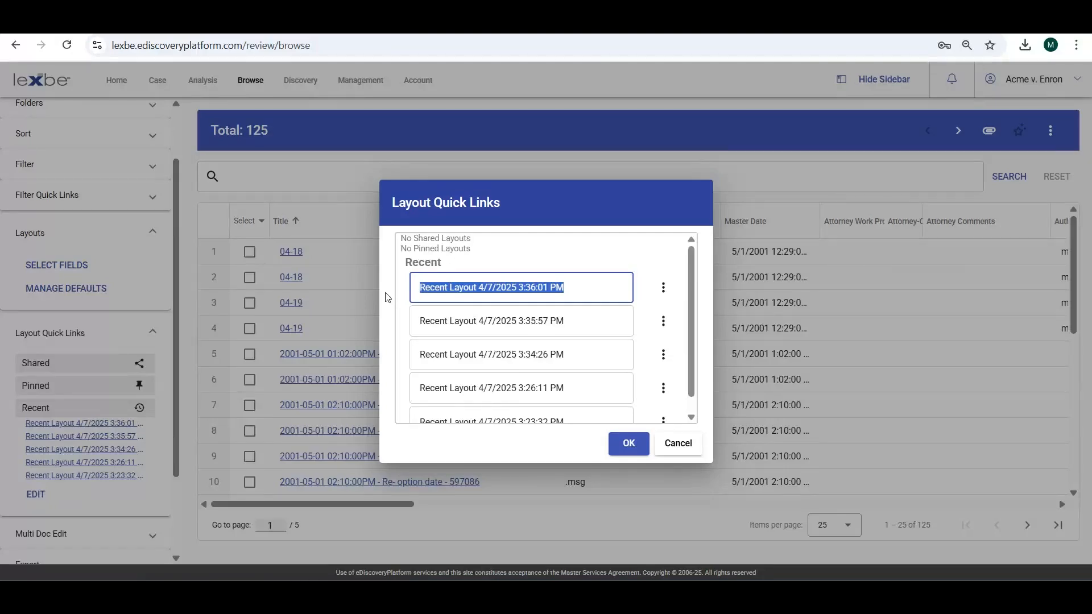
text(Example)
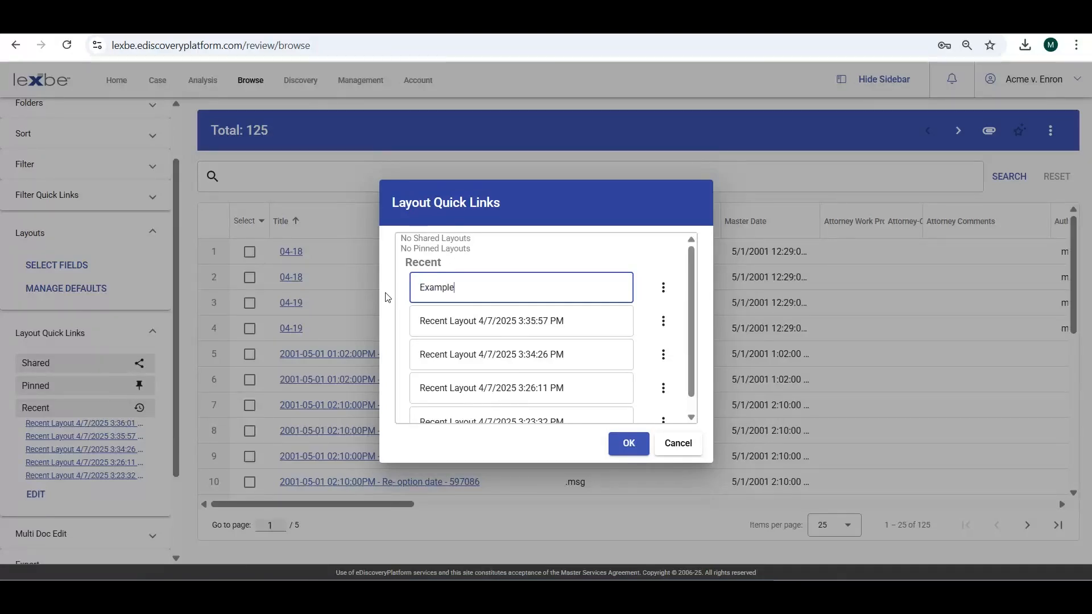
click(669, 299)
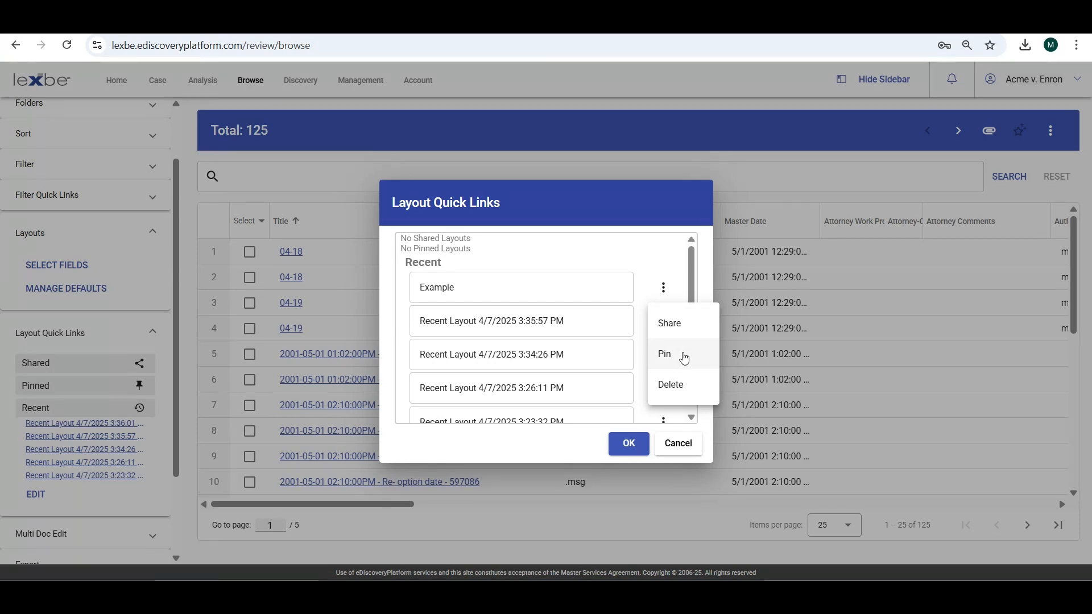
click(684, 356)
click(636, 444)
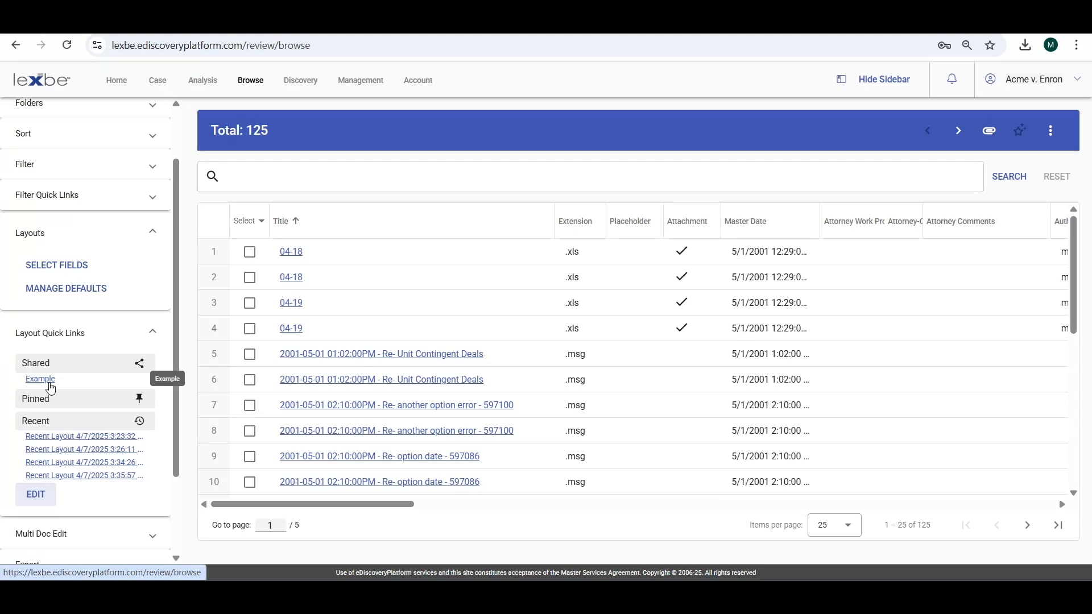
- Save the current column layout over the shared Example layout and confirm the save
click(1051, 137)
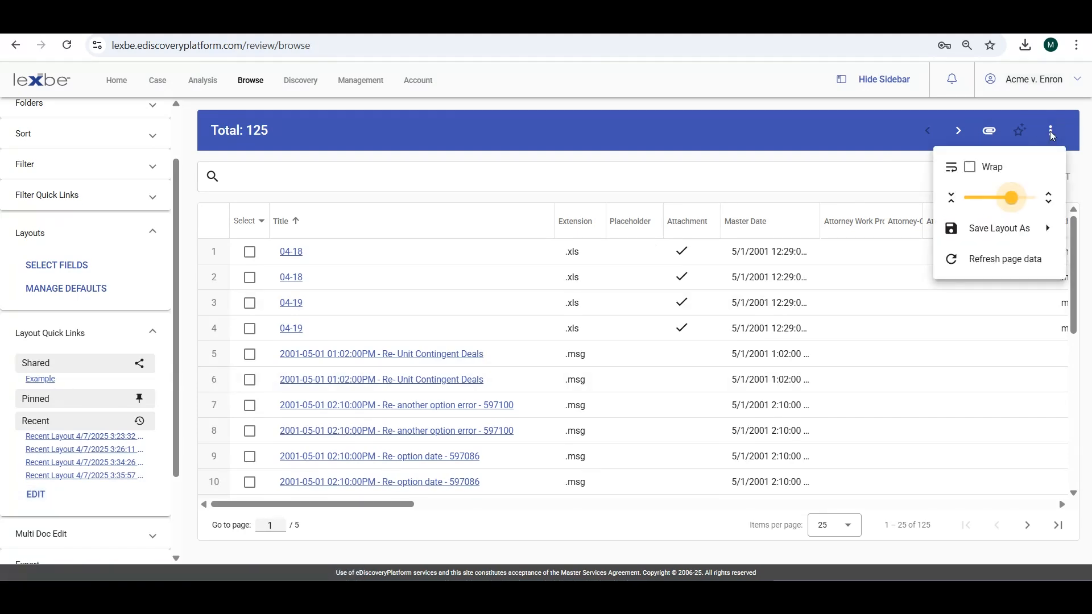
mouse_move(1032, 240)
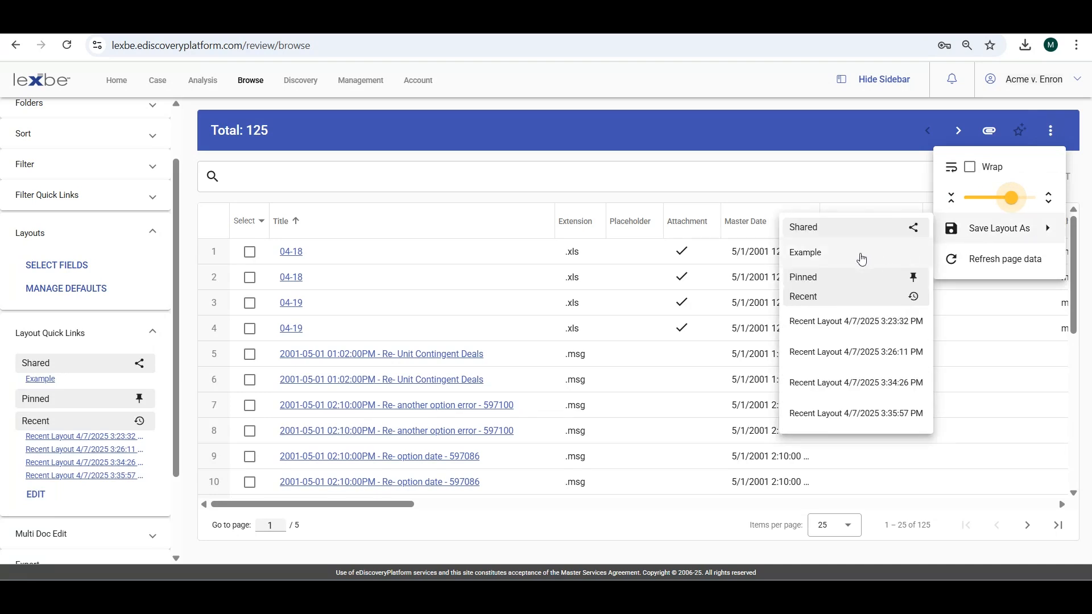
click(829, 259)
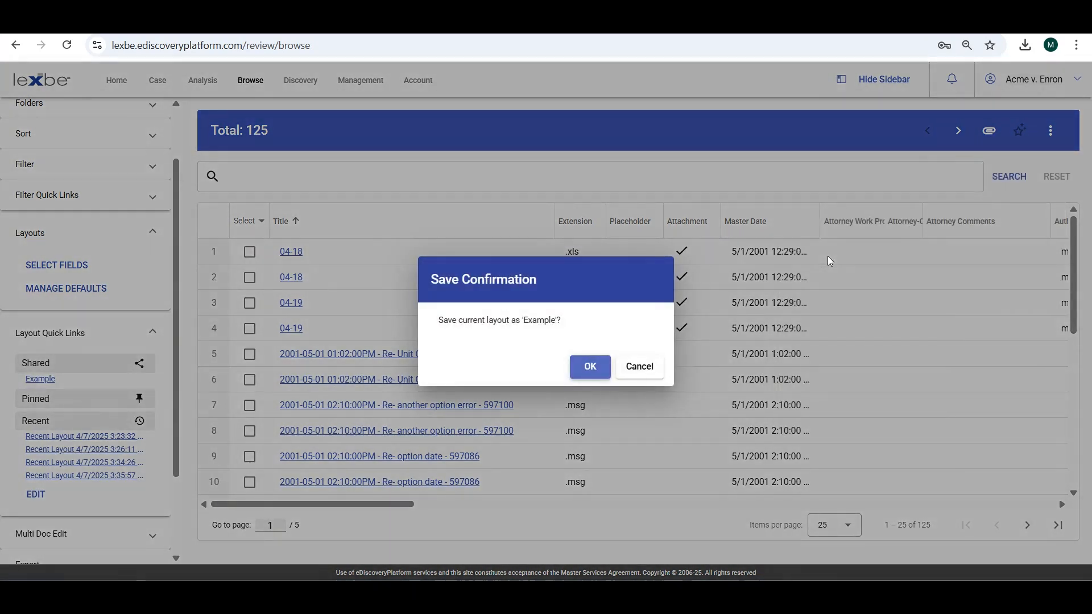
click(586, 371)
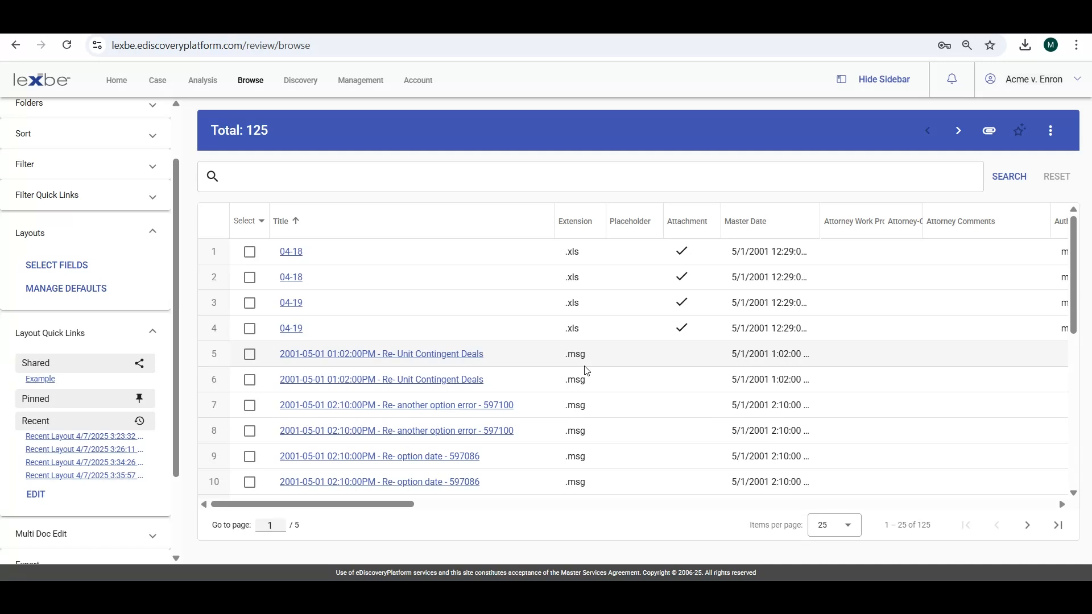
- Examine the default display layout choices for Standard & Admin User in Manage Defaults, and leave without changing them
click(80, 288)
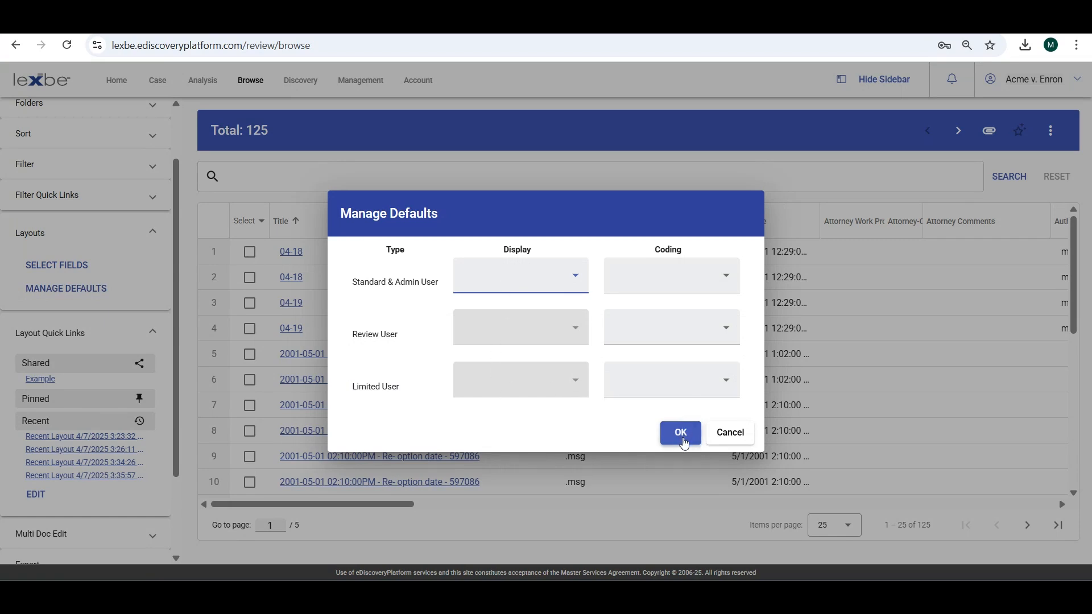
click(575, 275)
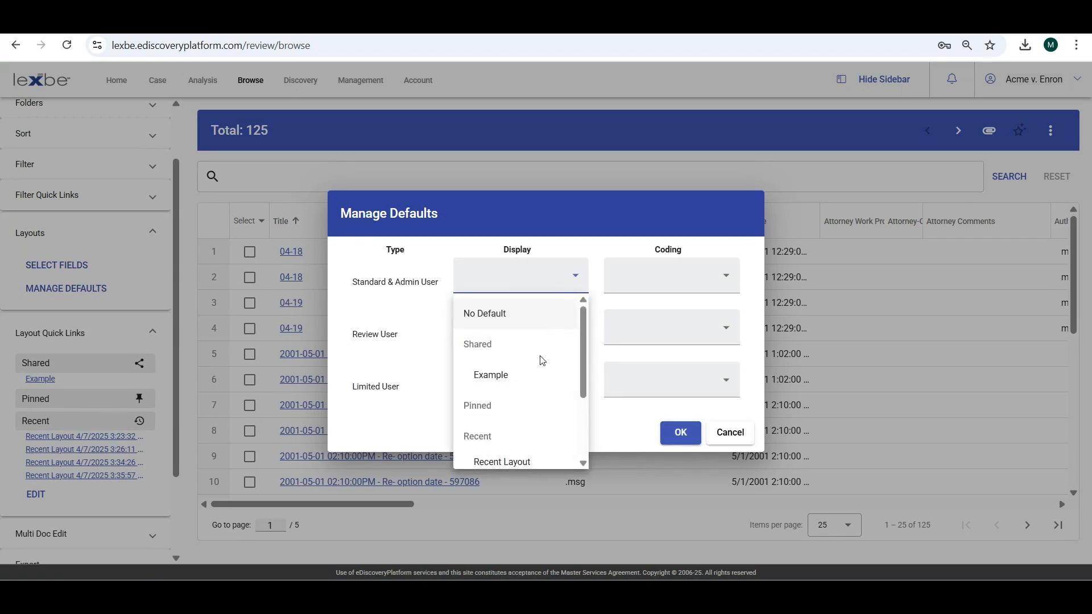
click(628, 429)
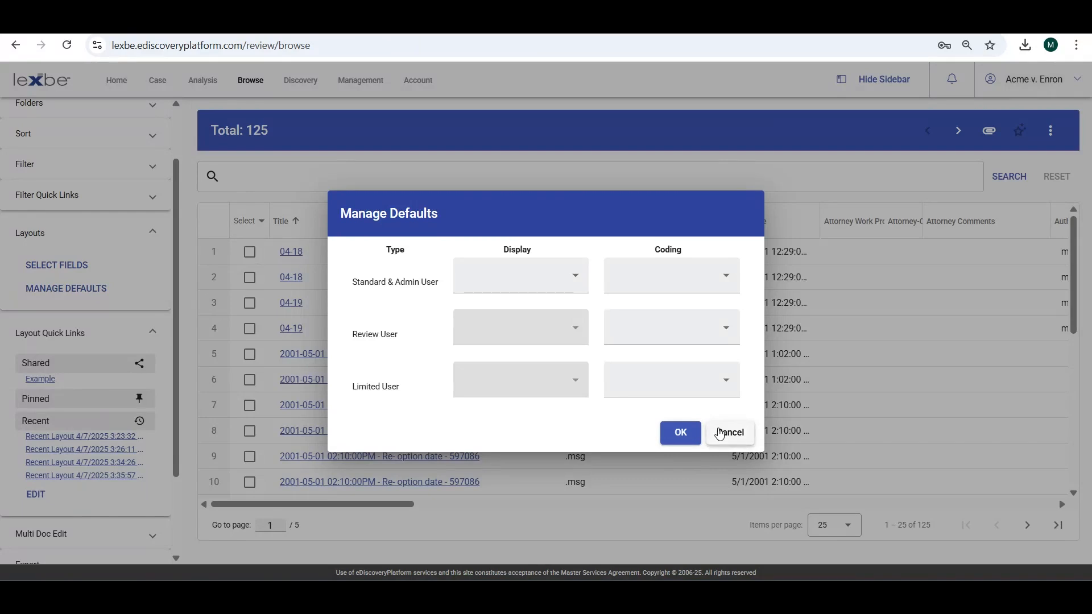
click(720, 433)
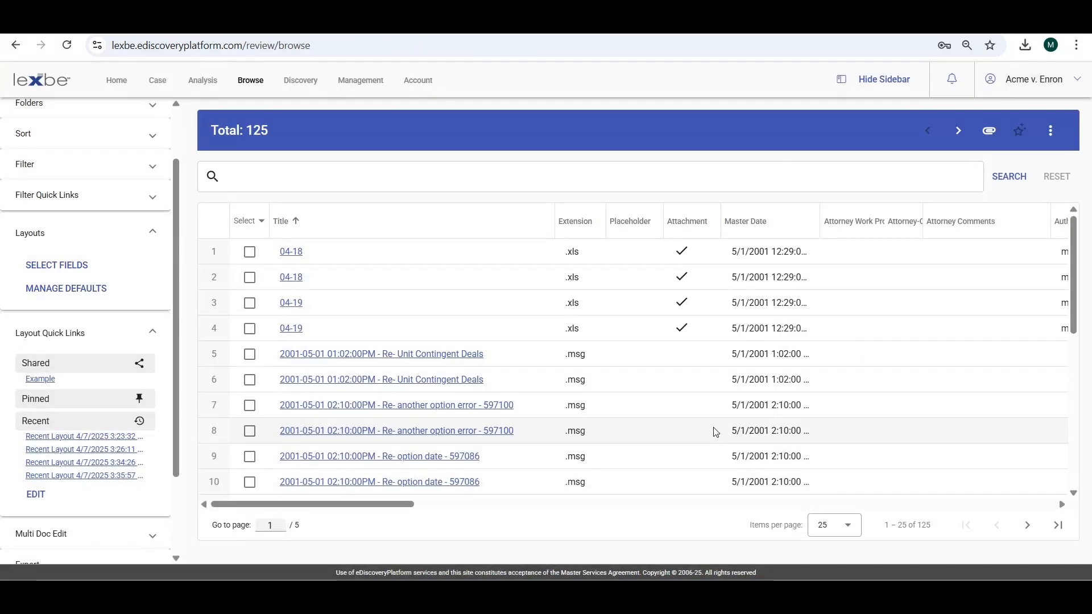